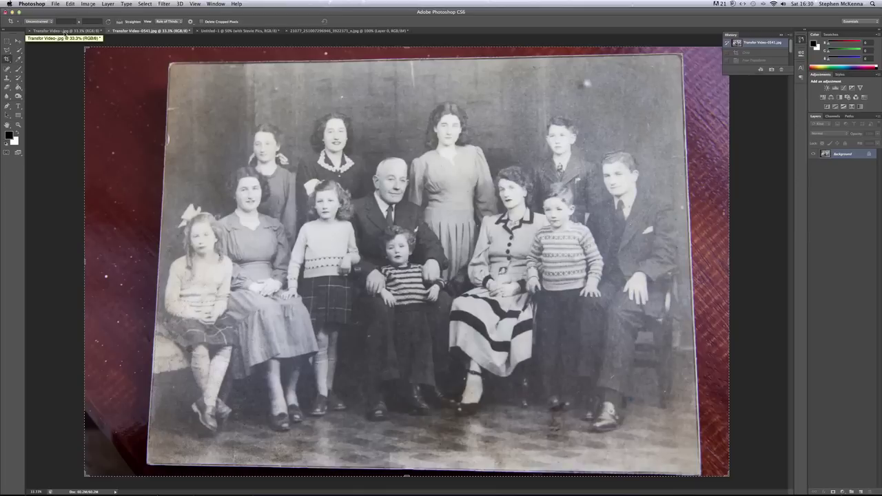
# - Crop the photographed family portrait in Transfor Video-0541.jpg close around the outer edges of the old print, keeping all its corners
pyautogui.click(66, 32)
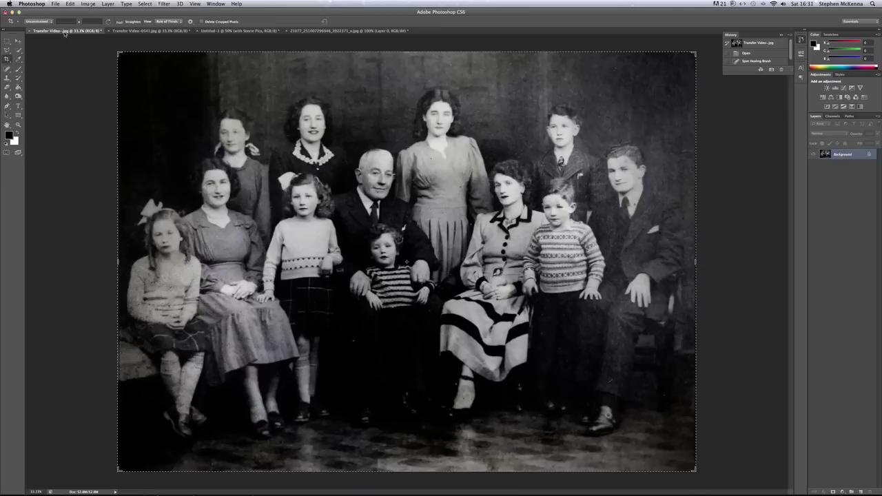
pyautogui.click(166, 32)
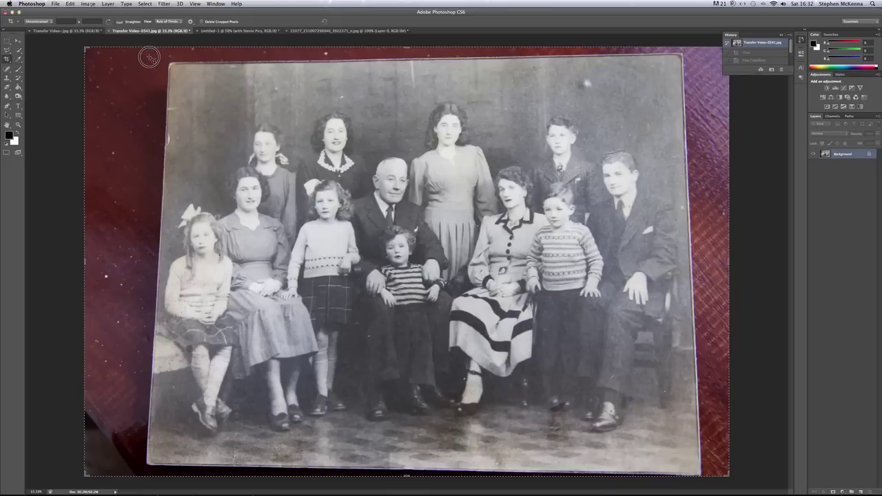
pyautogui.moveTo(150, 58); pyautogui.dragTo(702, 476)
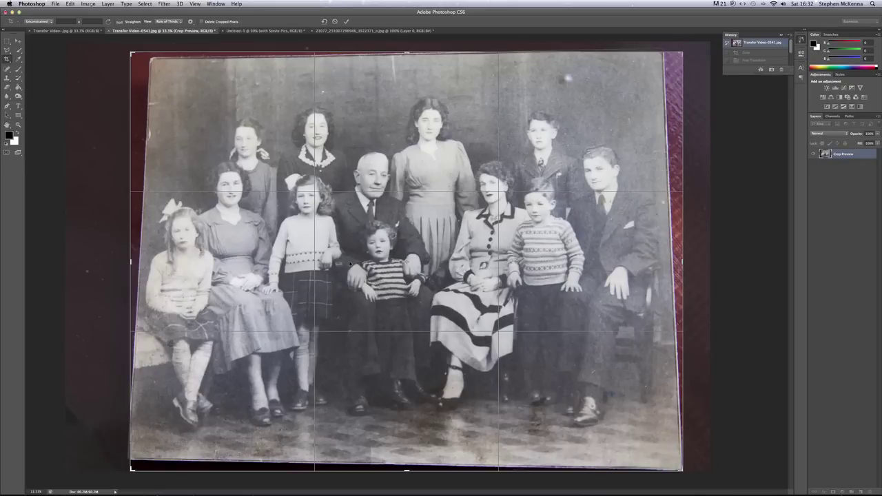
pyautogui.moveTo(129, 261); pyautogui.dragTo(127, 262)
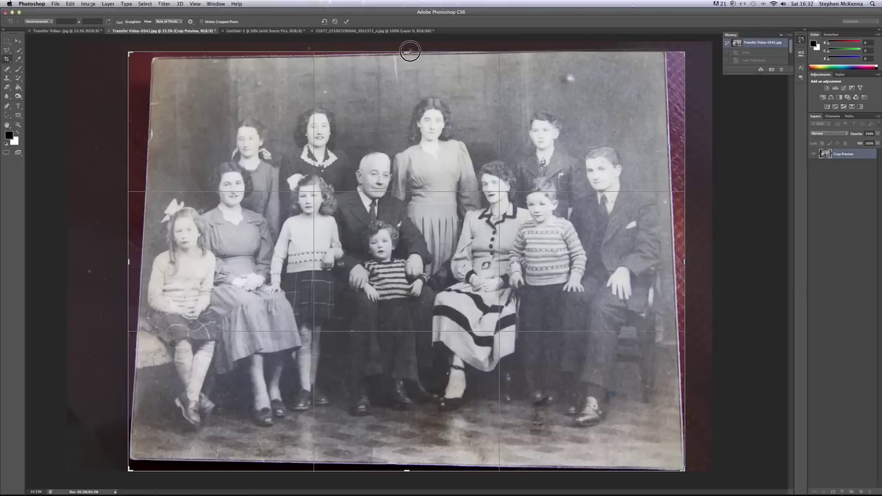
pyautogui.moveTo(407, 50); pyautogui.dragTo(410, 48)
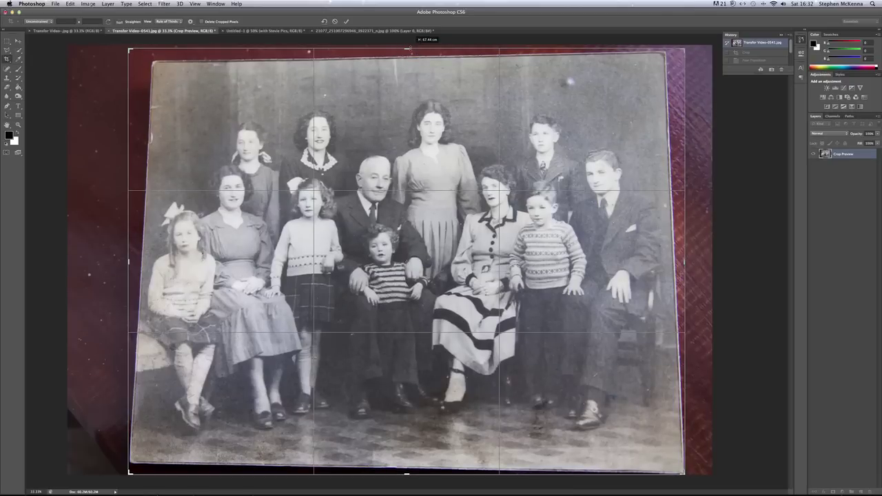
pyautogui.click(347, 22)
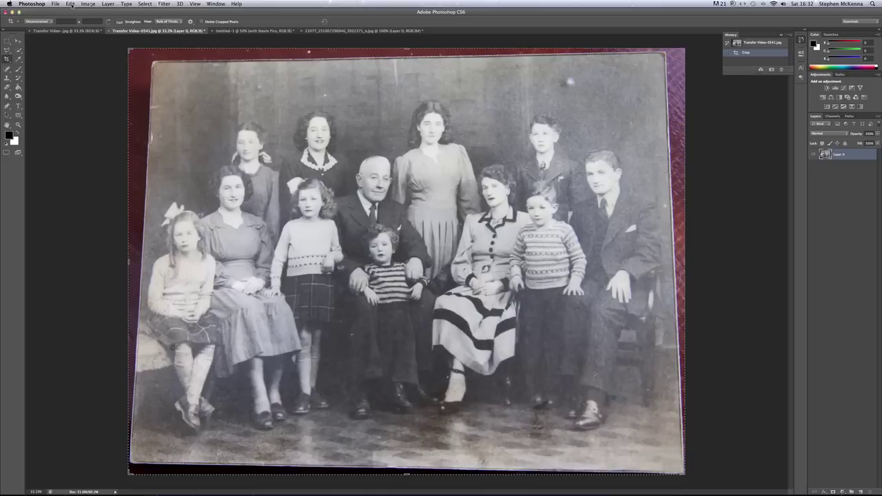
# - Distort the photo layer, pulling its lower-left and both upper corners outward until the slanted print edges line up with the canvas
pyautogui.click(71, 5)
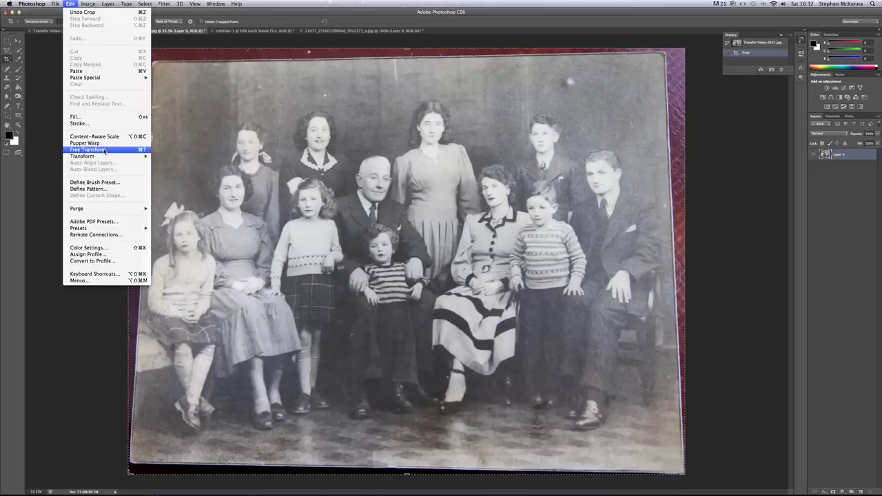
pyautogui.moveTo(105, 157)
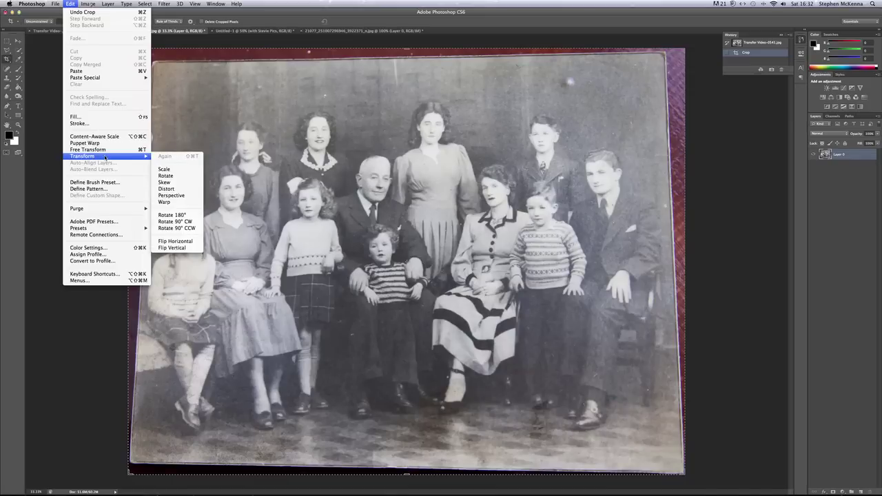
pyautogui.click(176, 190)
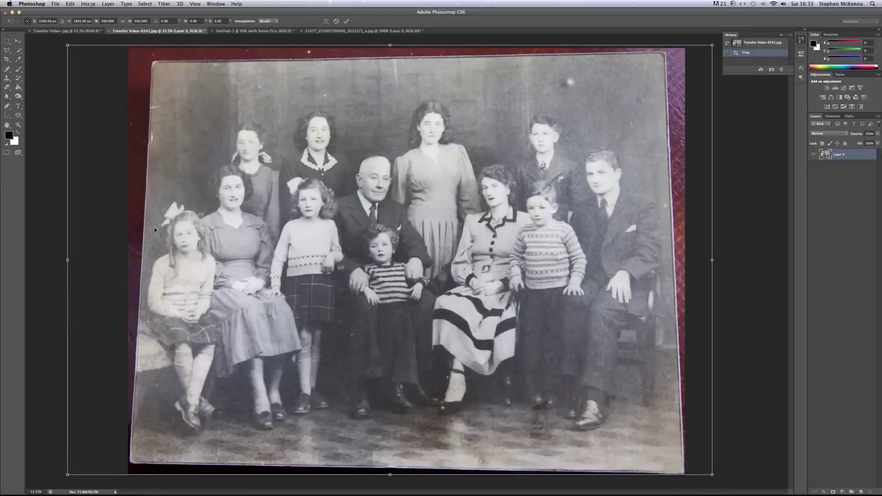
pyautogui.click(67, 475)
pyautogui.moveTo(67, 480); pyautogui.dragTo(63, 488)
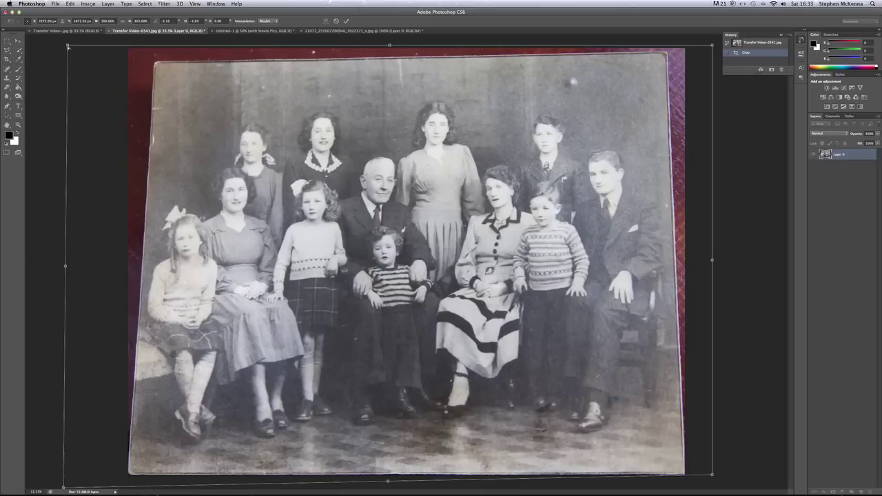
pyautogui.moveTo(64, 42); pyautogui.dragTo(30, 26)
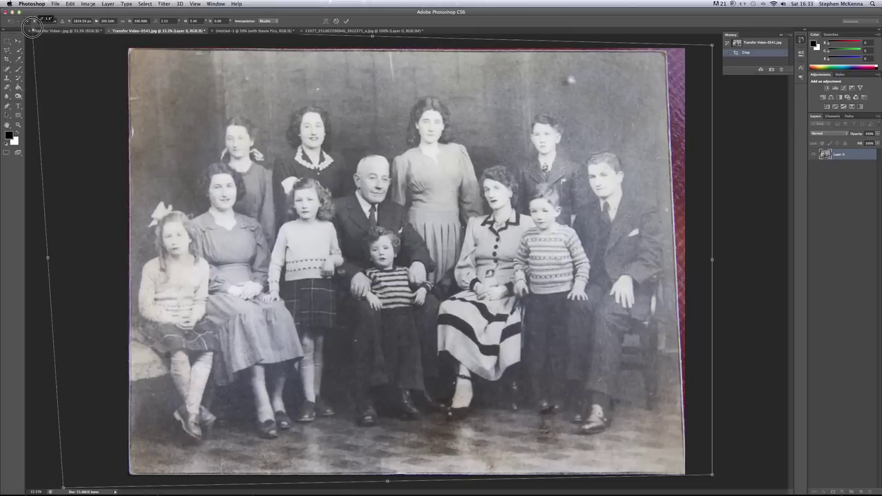
pyautogui.moveTo(29, 26); pyautogui.dragTo(30, 26)
pyautogui.moveTo(714, 46); pyautogui.dragTo(733, 42)
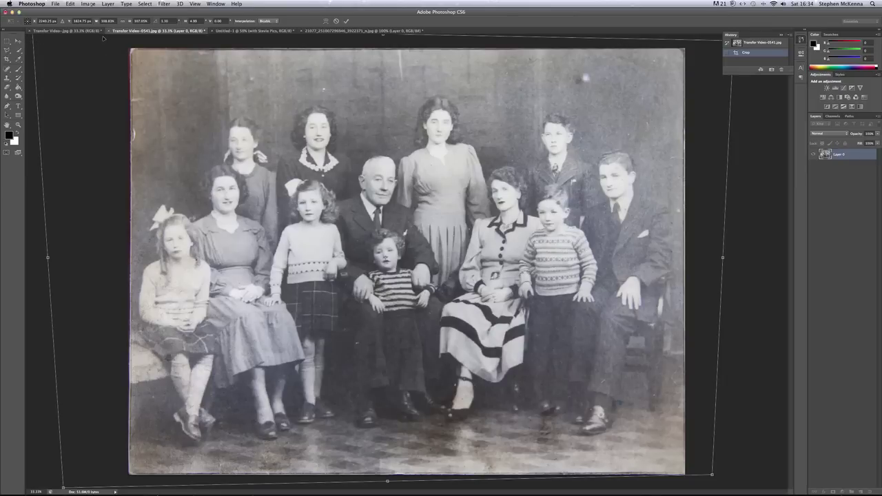
# - Nudge the distorted photo slightly left, fine-tune its lower-left corner against the canvas edge, and apply the transformation
pyautogui.click(98, 43)
pyautogui.moveTo(98, 44); pyautogui.dragTo(95, 43)
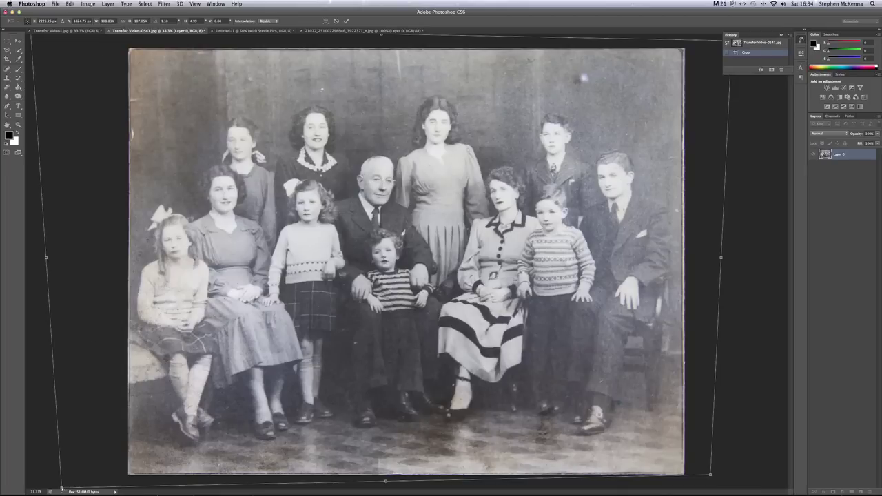
pyautogui.moveTo(61, 488); pyautogui.dragTo(63, 486)
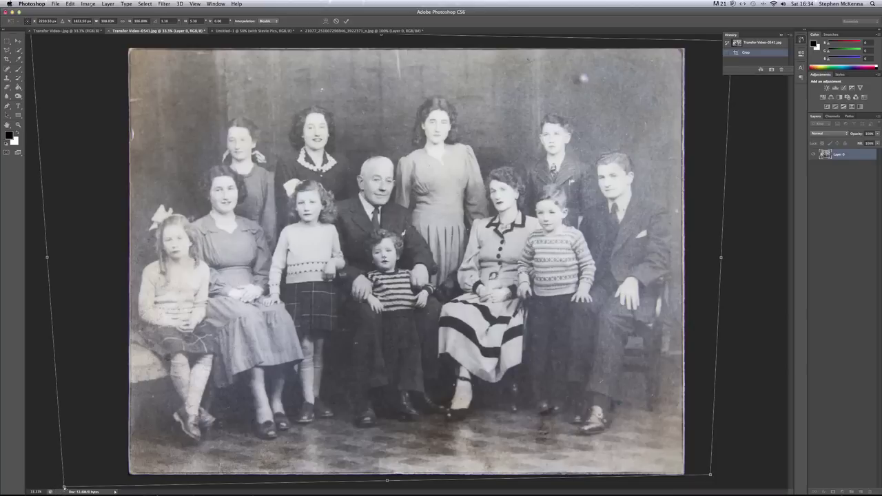
pyautogui.click(348, 22)
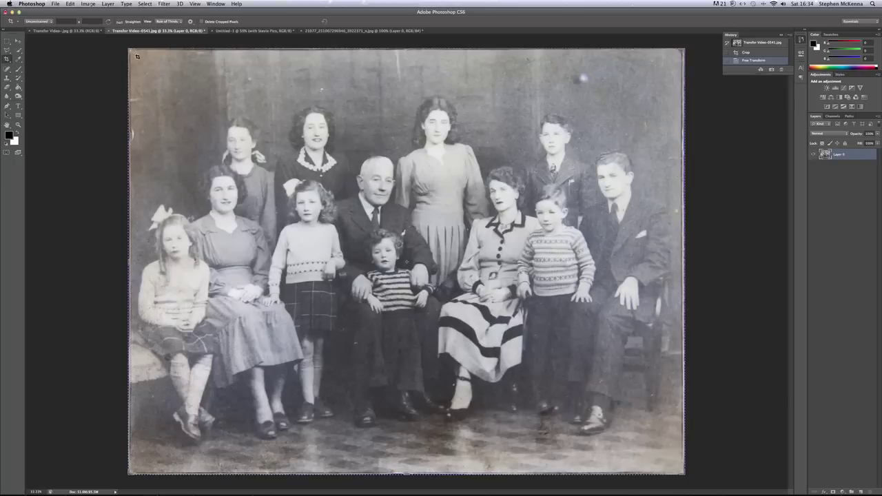
# - Crop the straightened photo slightly inside its borders to trim away the remaining print edges
pyautogui.moveTo(135, 55); pyautogui.dragTo(683, 472)
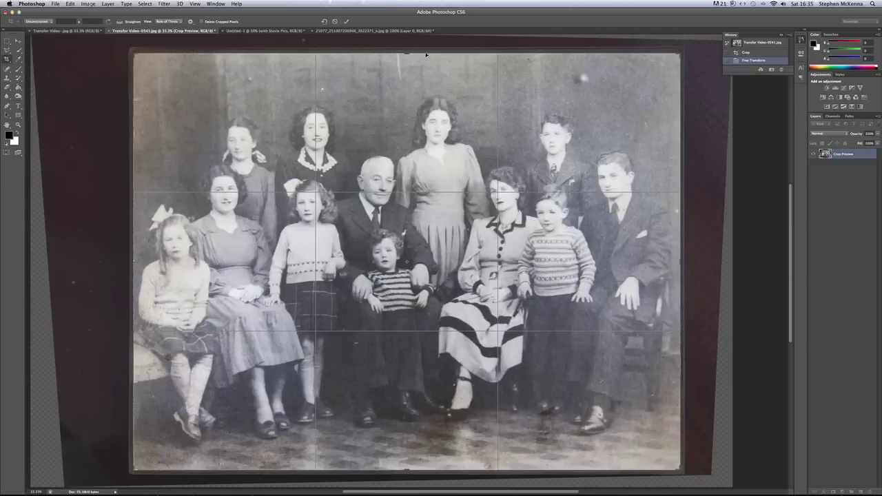
pyautogui.moveTo(407, 53); pyautogui.dragTo(406, 53)
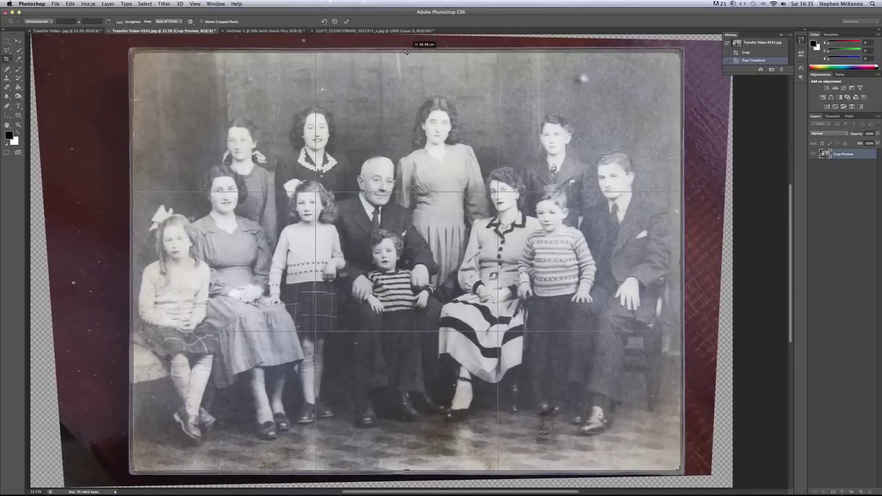
pyautogui.click(346, 22)
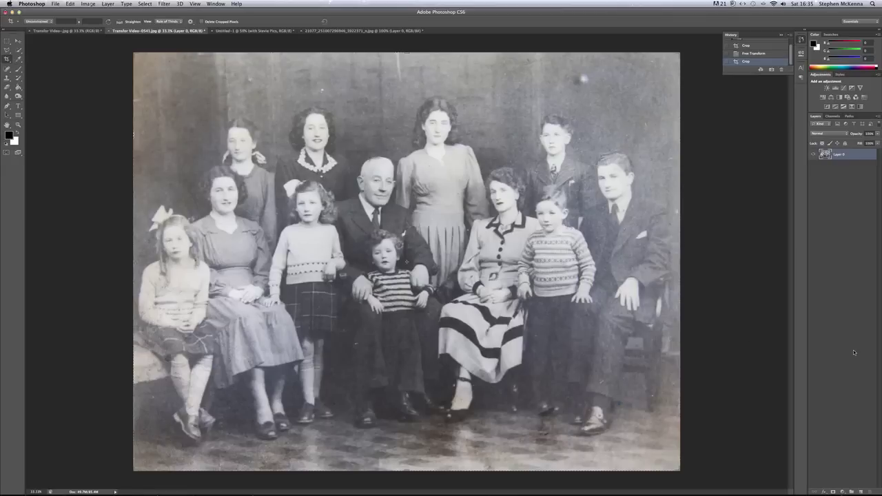
# - Add a Levels adjustment layer with input black at 49, midtones at 0.54 and white at 234
pyautogui.click(843, 492)
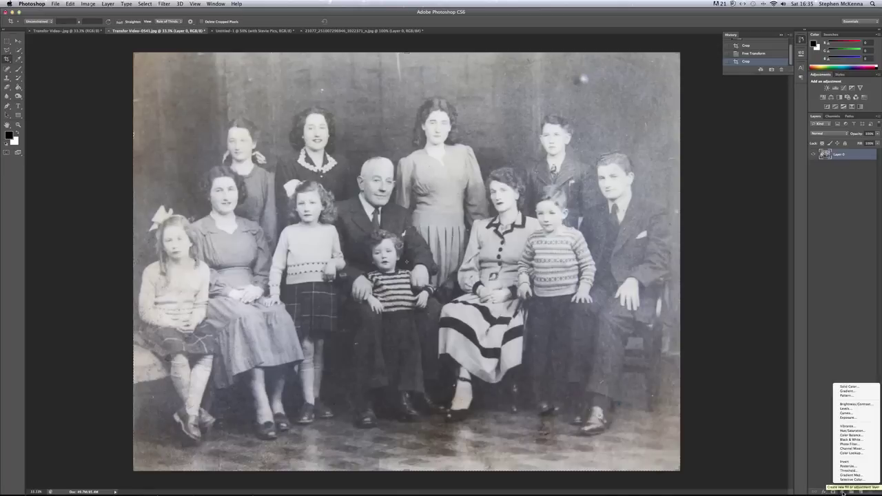
pyautogui.click(856, 409)
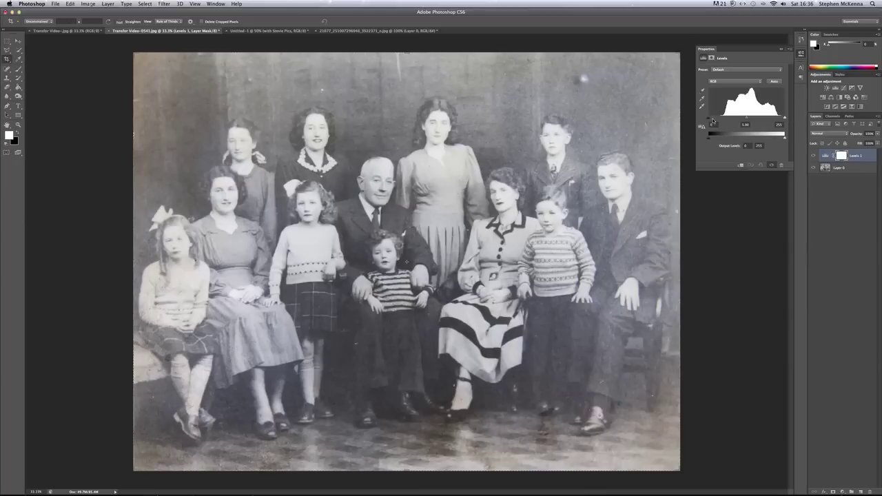
pyautogui.moveTo(709, 119); pyautogui.dragTo(722, 119)
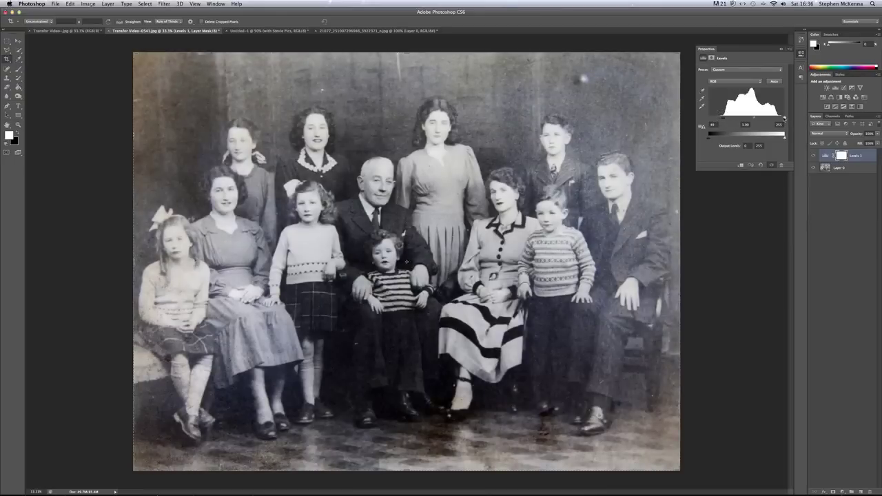
pyautogui.moveTo(784, 119); pyautogui.dragTo(778, 119)
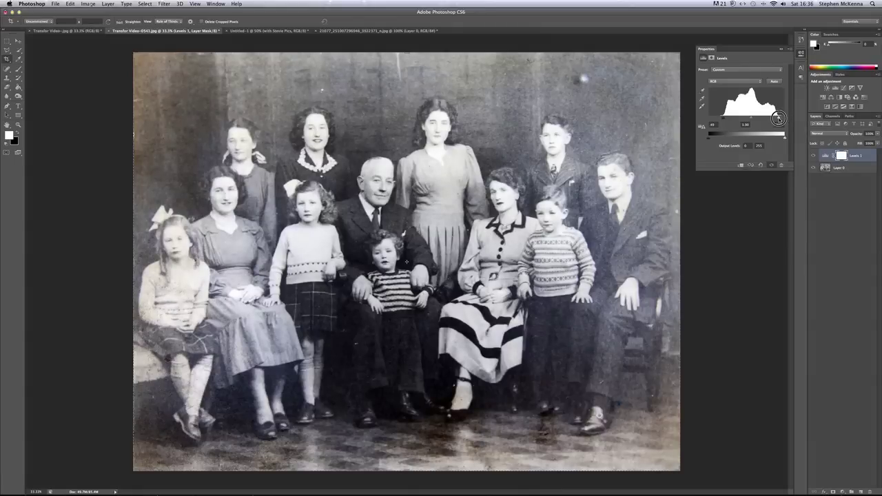
pyautogui.moveTo(778, 119); pyautogui.dragTo(779, 118)
pyautogui.moveTo(754, 117); pyautogui.dragTo(762, 119)
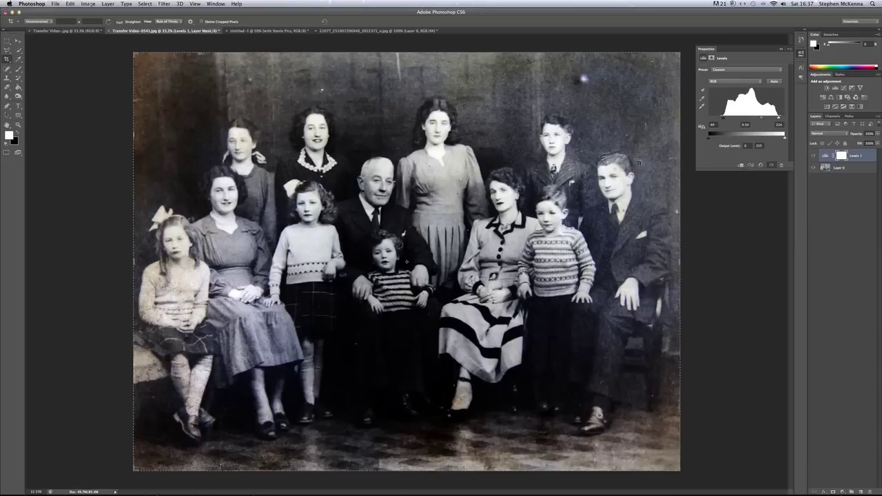
# - View the restored portrait in Transfor Video-.jpg for comparison, and review the Transform options in the Untitled-1 title document
pyautogui.click(71, 32)
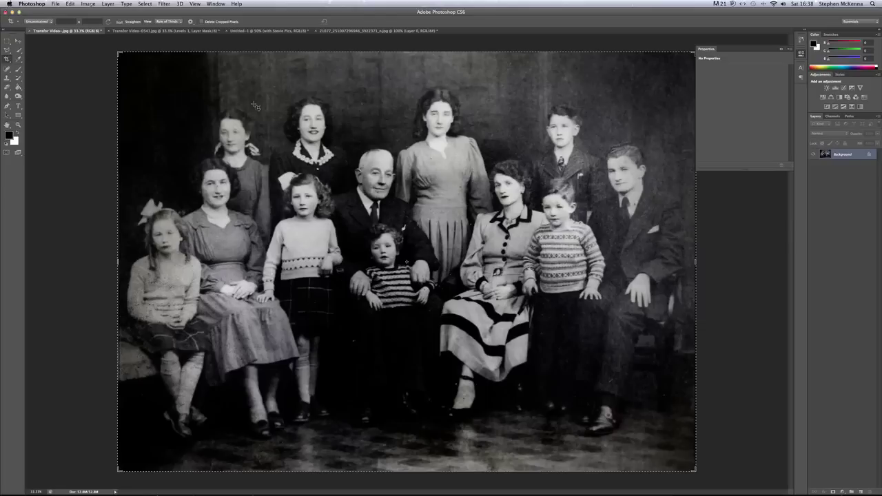
pyautogui.click(267, 32)
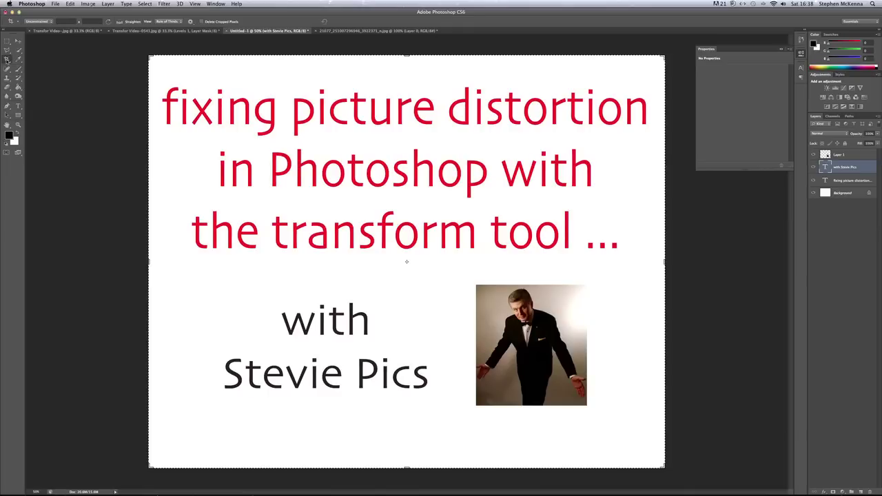
pyautogui.click(70, 5)
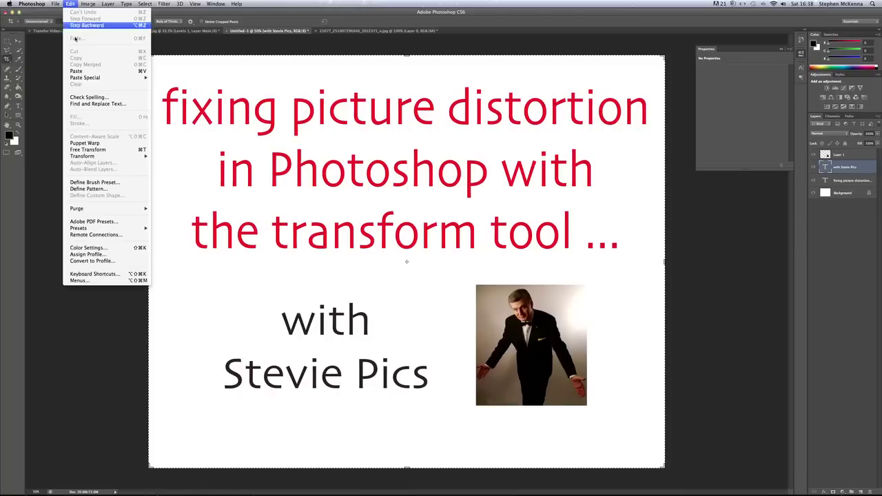
pyautogui.moveTo(130, 157)
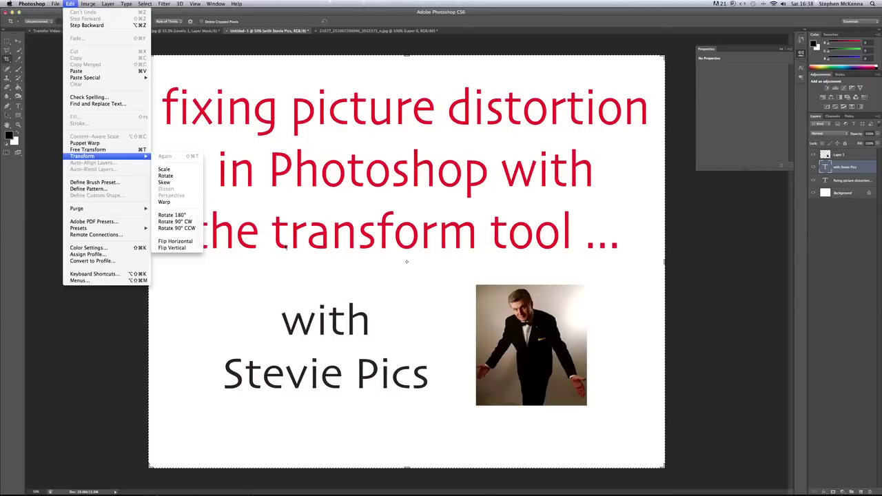
pyautogui.click(398, 275)
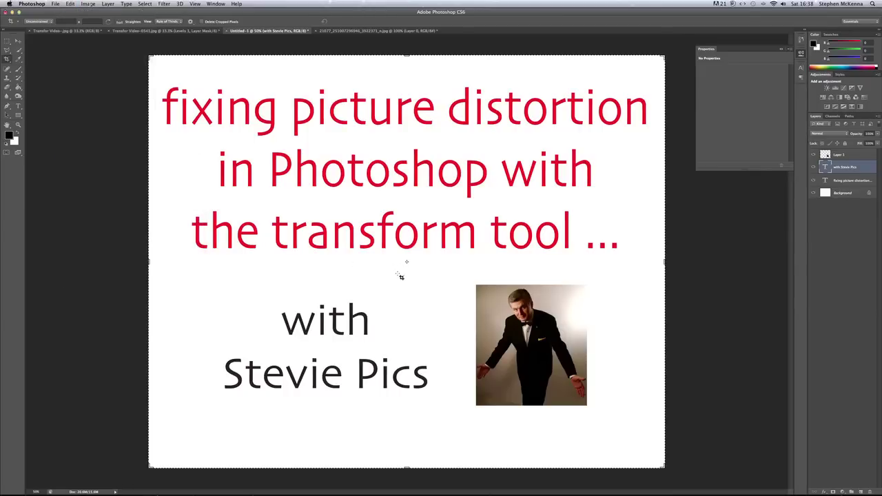